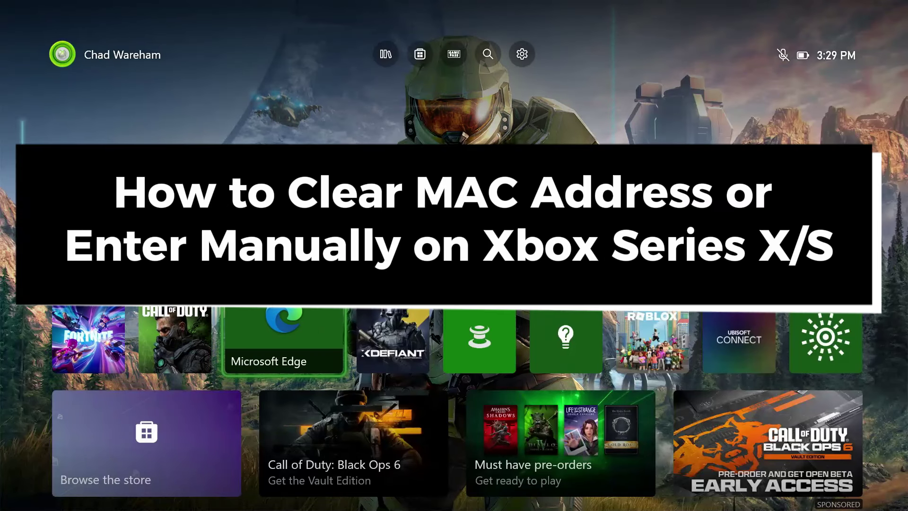
{"action": "key", "text": "Right"}
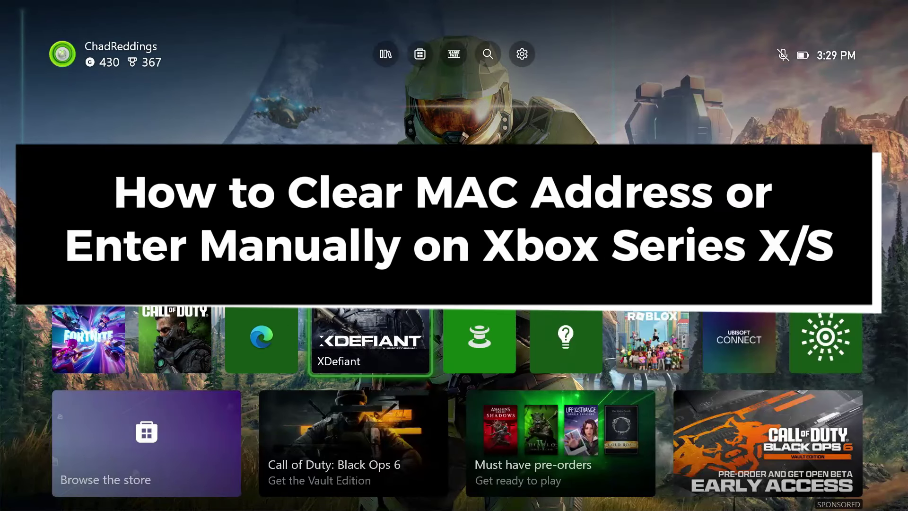
- Move from the pinned apps row to the console Settings tile and open Settings
{"action": "key", "text": "Left"}
{"action": "key", "text": "Left"}
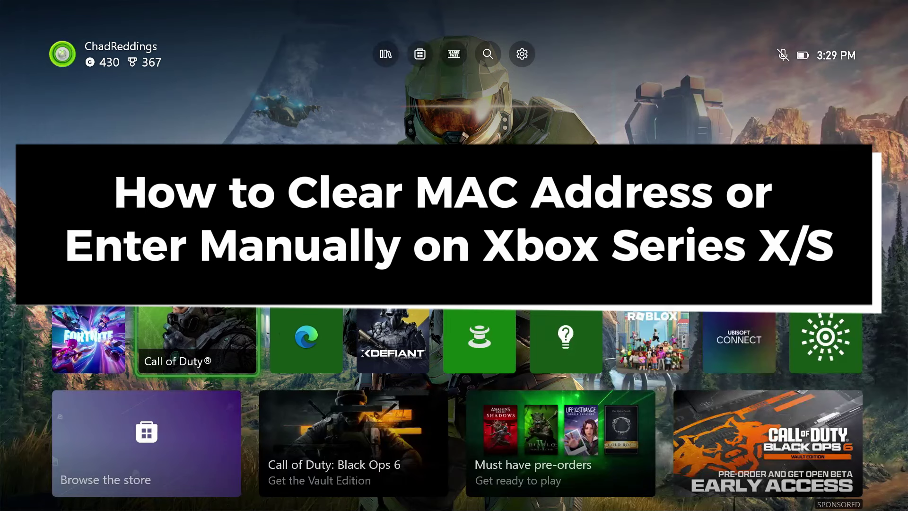
{"action": "key", "text": "Right"}
{"action": "key", "text": "Right"}
{"action": "key", "text": "Right"}
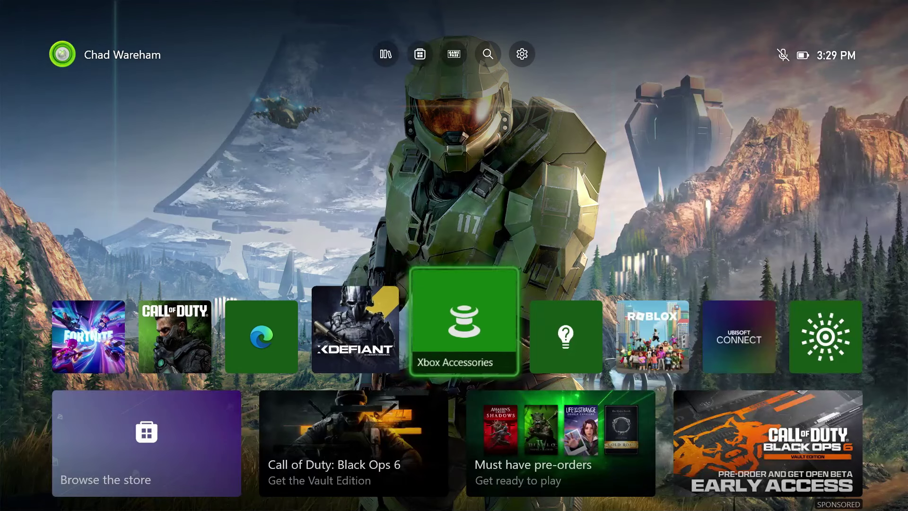
{"action": "key", "text": "Up"}
{"action": "key", "text": "Right"}
{"action": "key", "text": "Right"}
{"action": "key", "text": "Right"}
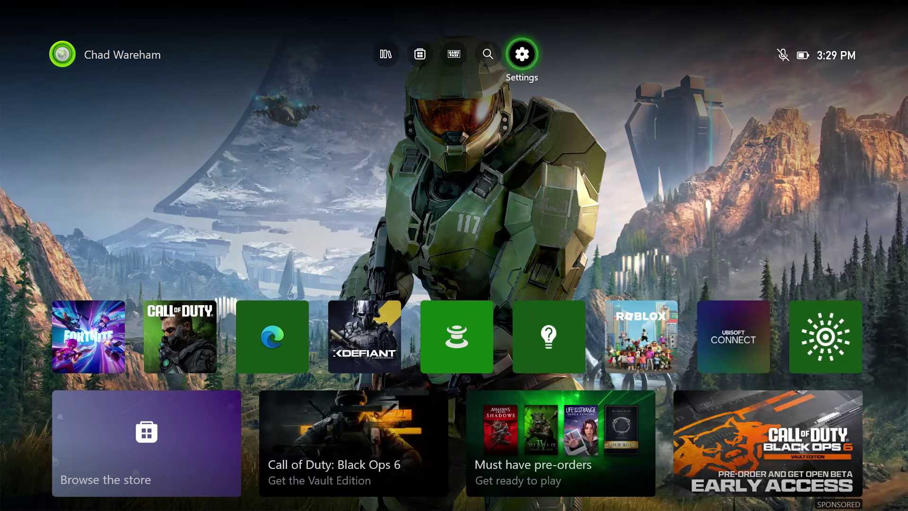
{"action": "key", "text": "Return"}
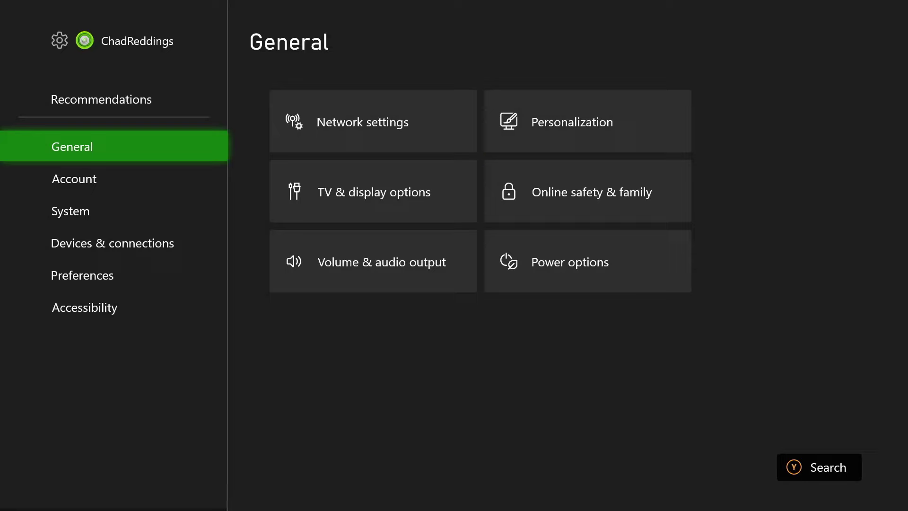
- Open General > Network settings, then the Advanced settings page
{"action": "key", "text": "Right"}
{"action": "key", "text": "Return"}
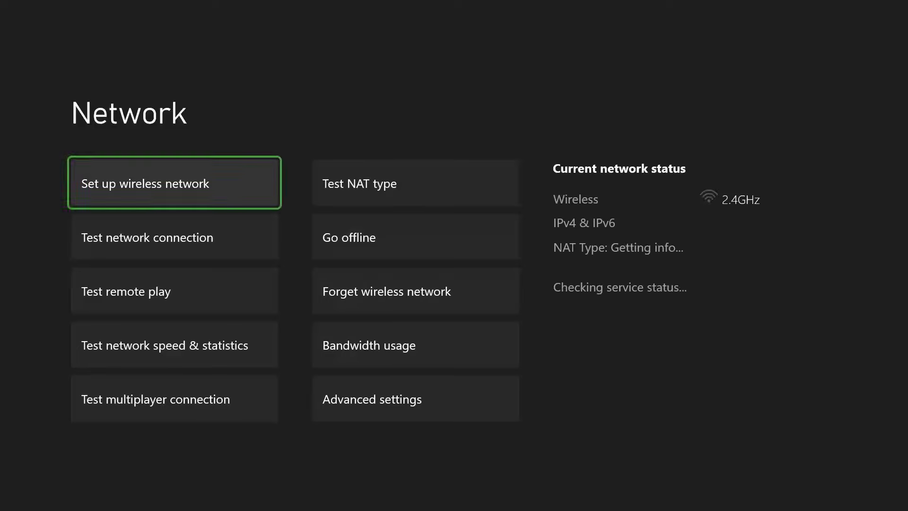
{"action": "key", "text": "Right"}
{"action": "key", "text": "Down"}
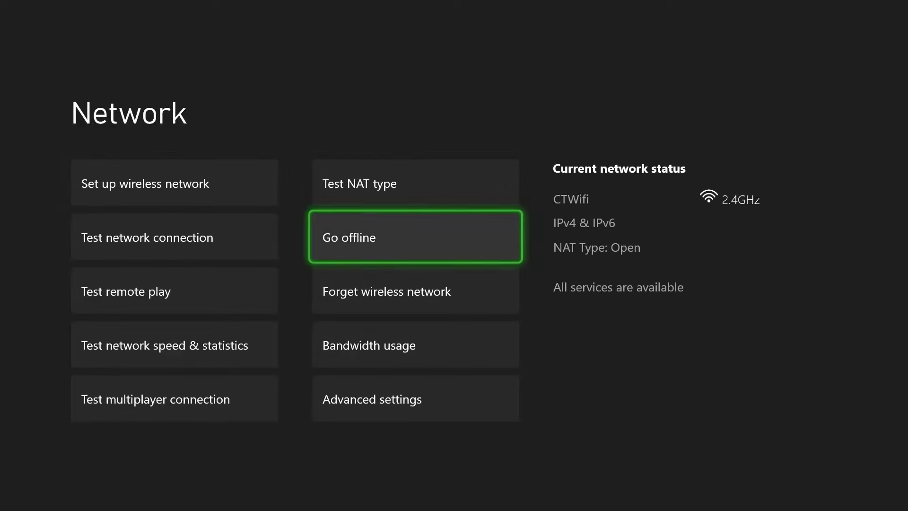
{"action": "key", "text": "Down"}
{"action": "key", "text": "Down"}
{"action": "key", "text": "Down"}
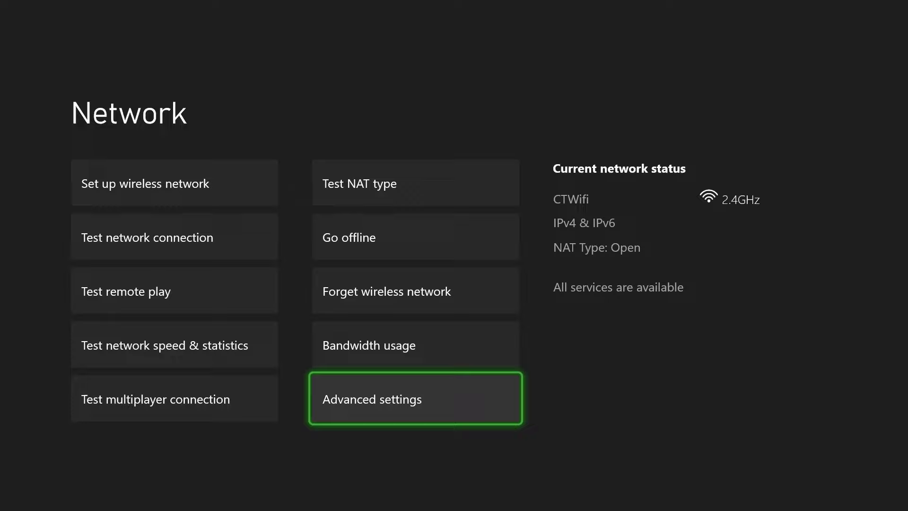
{"action": "key", "text": "Return"}
- Open Alternate MAC address and choose Manual to show the empty entry field and keyboard
{"action": "key", "text": "Down"}
{"action": "key", "text": "Down"}
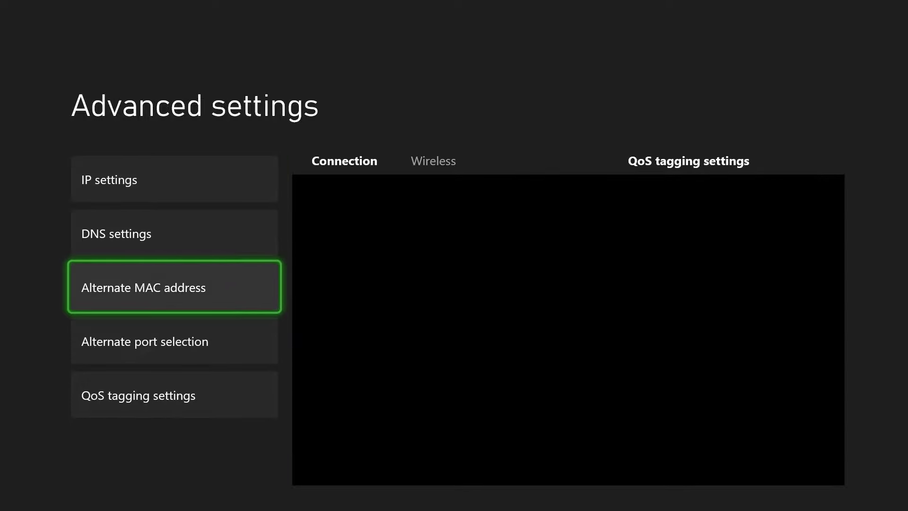
{"action": "key", "text": "Return"}
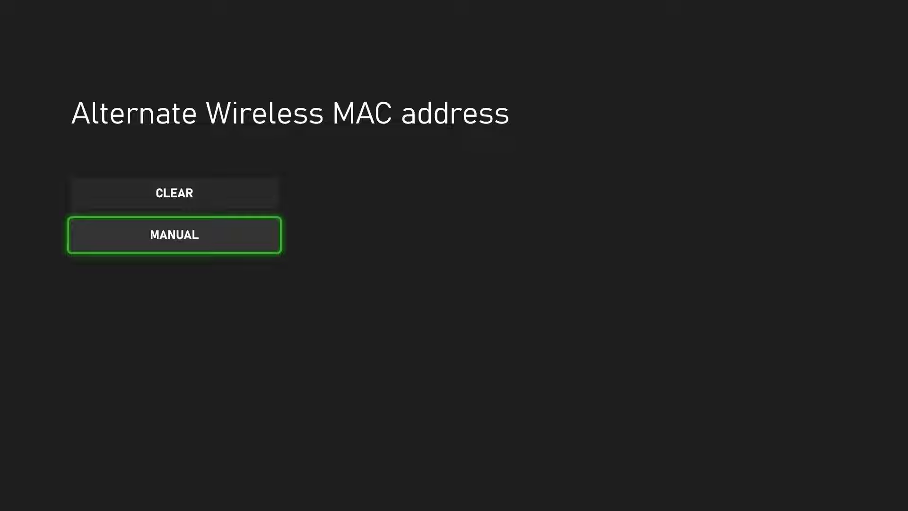
{"action": "key", "text": "Return"}
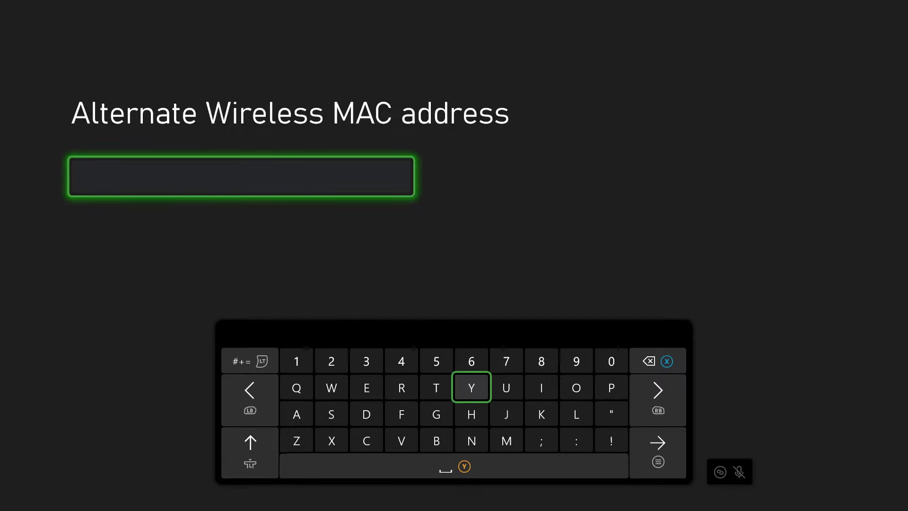